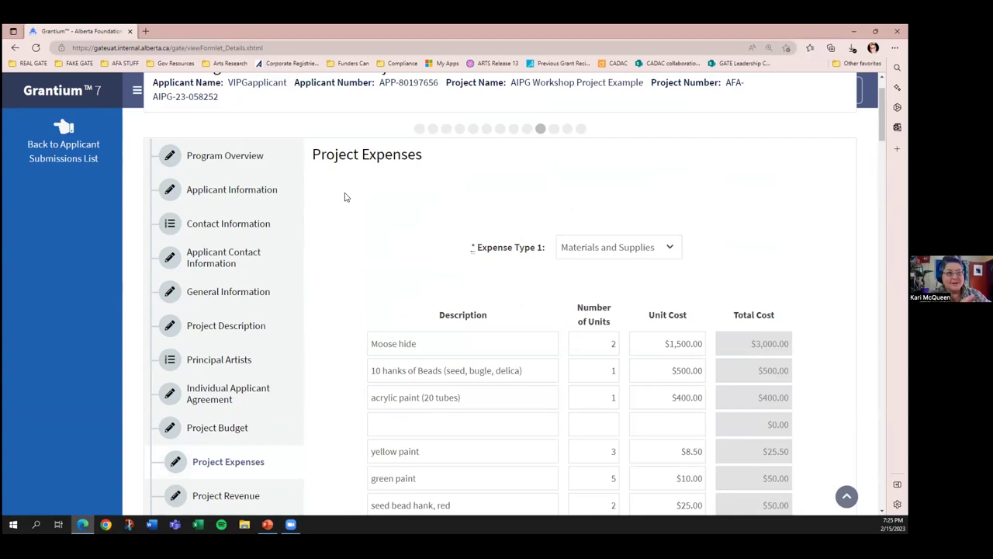
Step: Highlight the grant program title "Indigenous Arts Individual Project Grant" and return to the Materials and Supplies expenses
{"action": "scroll", "coordinate": [347, 206], "scroll_direction": "up", "scroll_amount": 1}
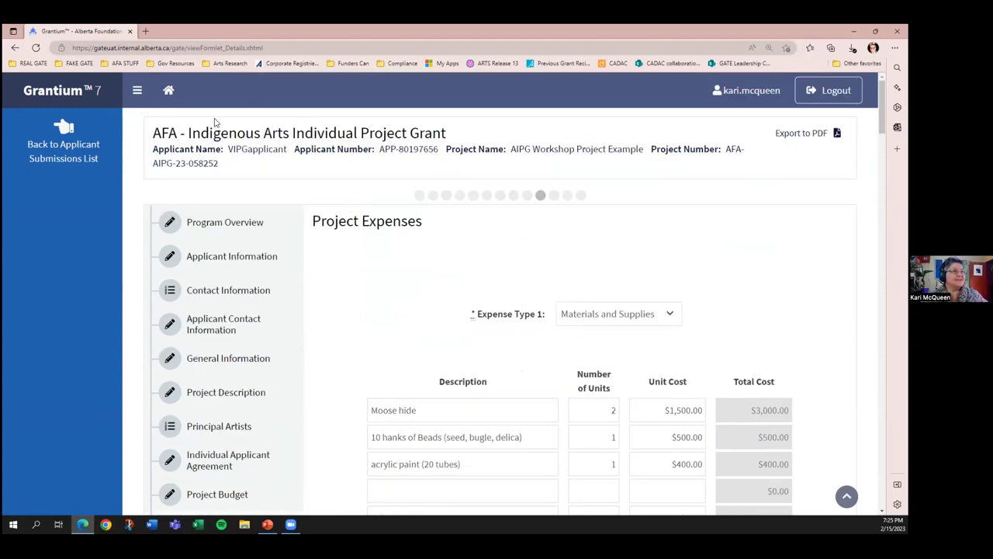
{"action": "left_click_drag", "start_coordinate": [189, 130], "coordinate": [468, 137]}
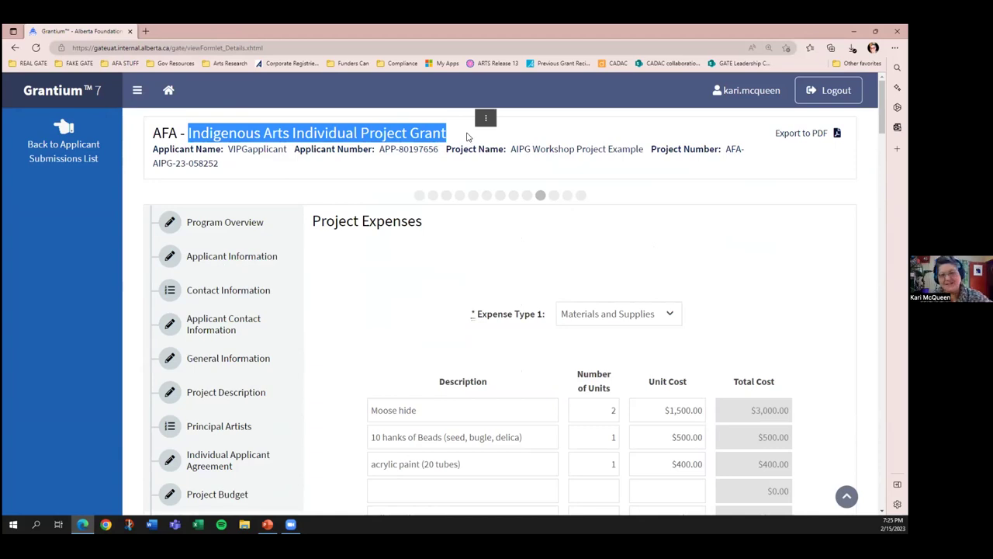
{"action": "scroll", "coordinate": [362, 250], "scroll_direction": "down", "scroll_amount": 2}
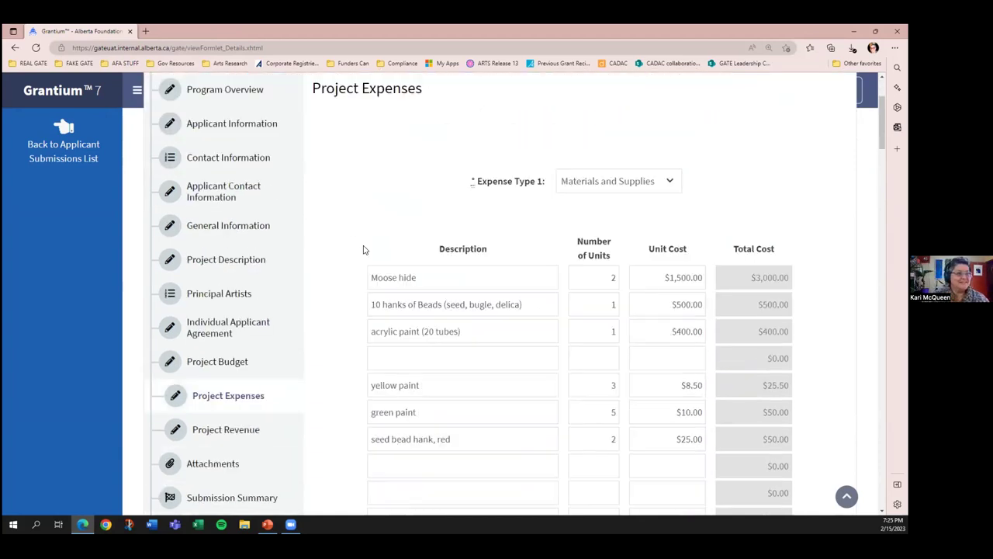
{"action": "scroll", "coordinate": [362, 250], "scroll_direction": "down", "scroll_amount": 1}
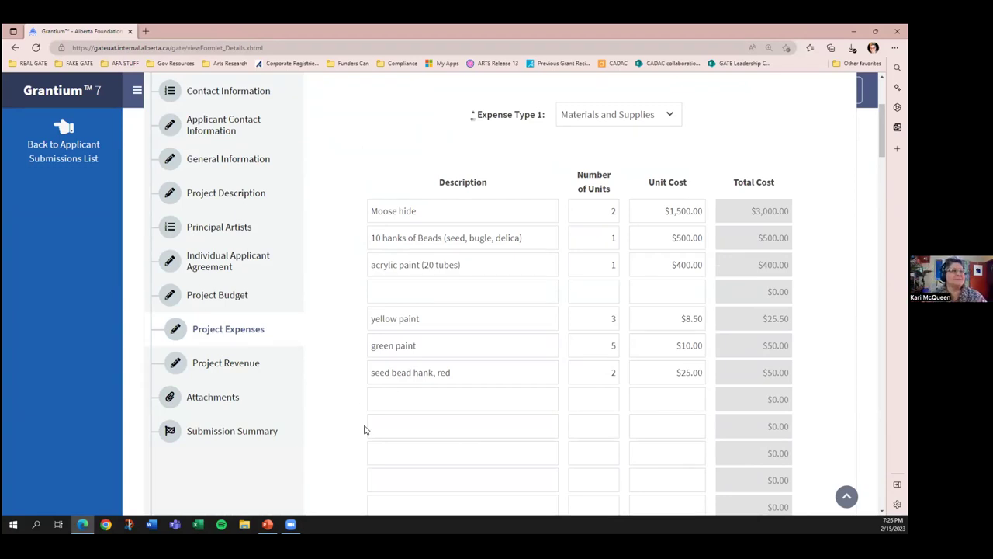
Step: Highlight the yellow paint line's description, number of units and total cost in the Materials and Supplies expenses
{"action": "mouse_move", "coordinate": [437, 320]}
{"action": "left_mouse_down"}
{"action": "mouse_move", "coordinate": [454, 319]}
{"action": "mouse_move", "coordinate": [369, 319]}
{"action": "left_mouse_up"}
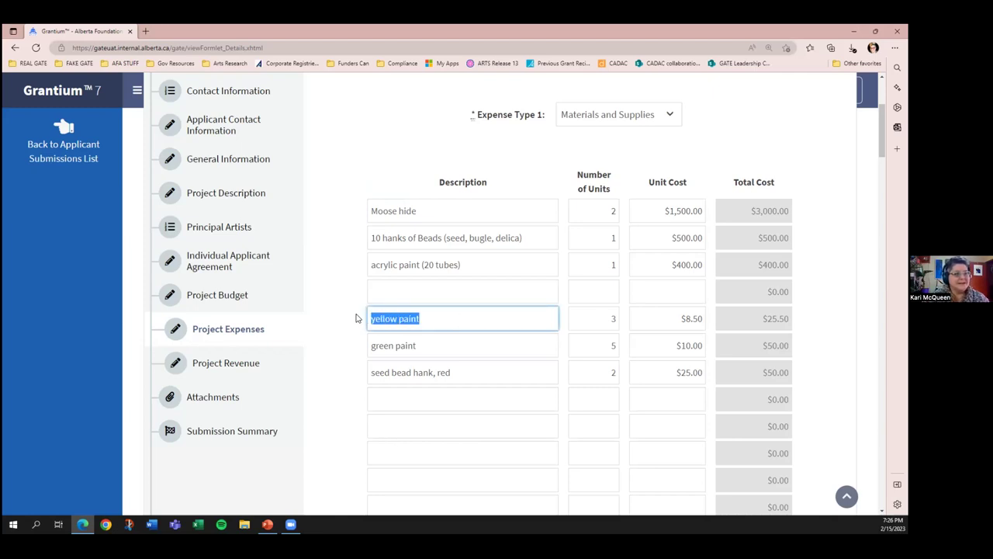
{"action": "left_click_drag", "start_coordinate": [437, 323], "coordinate": [361, 313]}
{"action": "left_click", "coordinate": [603, 318]}
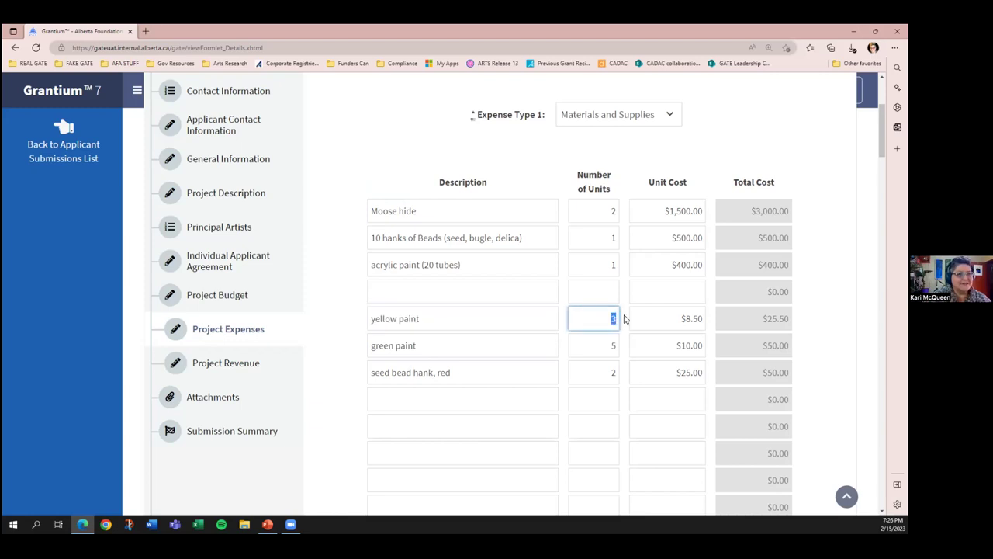
{"action": "left_click_drag", "start_coordinate": [669, 319], "coordinate": [799, 324]}
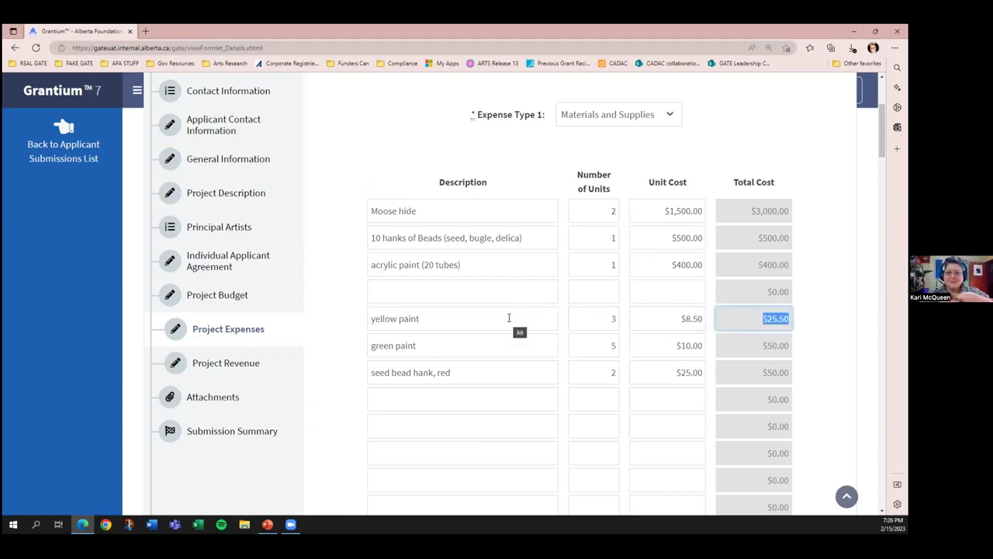
Step: Highlight the acrylic paint line's description and unit cost, and the Moose hide description, in Materials and Supplies
{"action": "left_click_drag", "start_coordinate": [506, 262], "coordinate": [339, 260]}
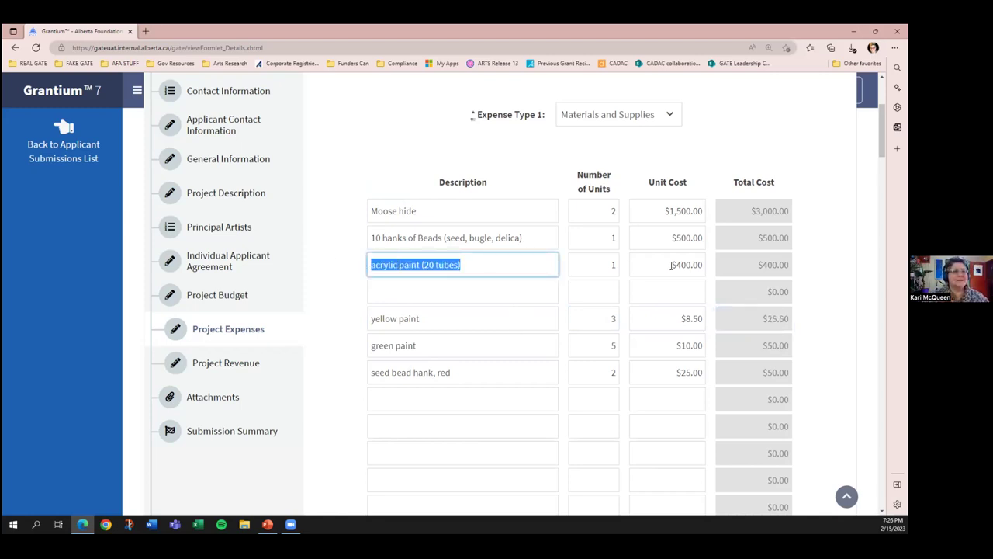
{"action": "left_click_drag", "start_coordinate": [626, 265], "coordinate": [714, 264]}
{"action": "left_click_drag", "start_coordinate": [485, 260], "coordinate": [366, 226]}
{"action": "left_click_drag", "start_coordinate": [426, 215], "coordinate": [349, 216]}
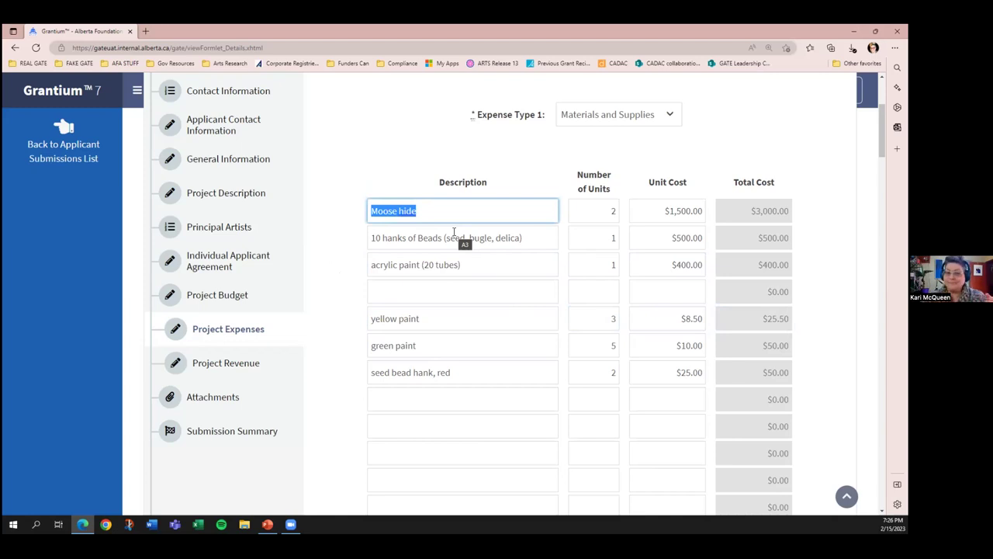
Step: Point out the Materials and Supplies comments field, and highlight the seed bead hank, green paint and yellow paint descriptions
{"action": "scroll", "coordinate": [458, 233], "scroll_direction": "down", "scroll_amount": 8}
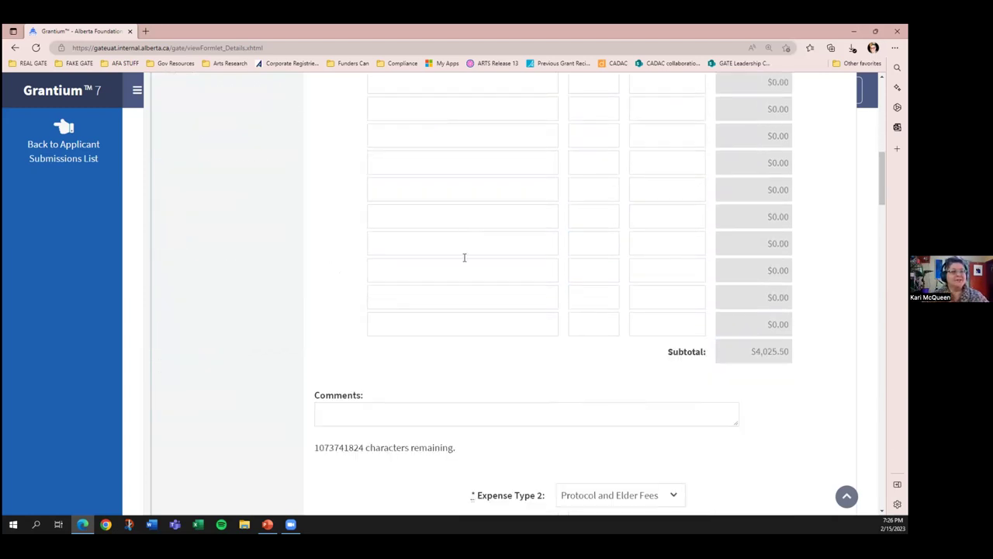
{"action": "left_click", "coordinate": [377, 419]}
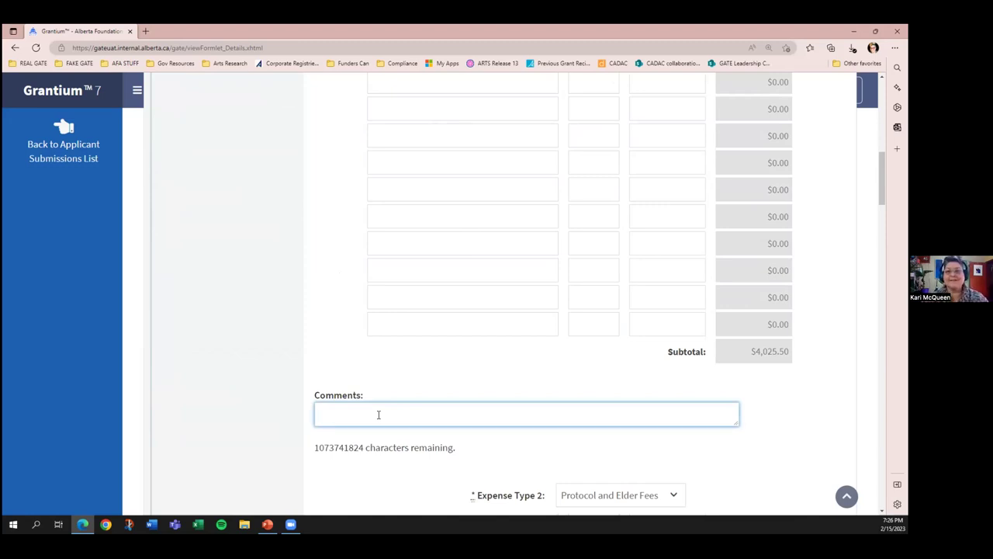
{"action": "scroll", "coordinate": [353, 364], "scroll_direction": "up", "scroll_amount": 5}
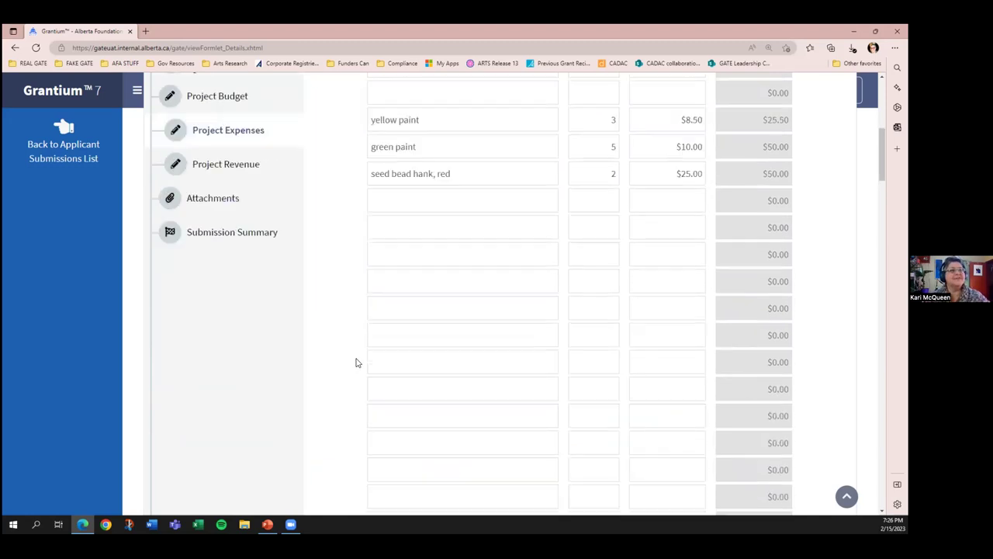
{"action": "scroll", "coordinate": [356, 363], "scroll_direction": "up", "scroll_amount": 2}
{"action": "left_click_drag", "start_coordinate": [451, 306], "coordinate": [373, 305]}
{"action": "left_click_drag", "start_coordinate": [419, 279], "coordinate": [347, 276]}
{"action": "left_click_drag", "start_coordinate": [435, 256], "coordinate": [361, 258]}
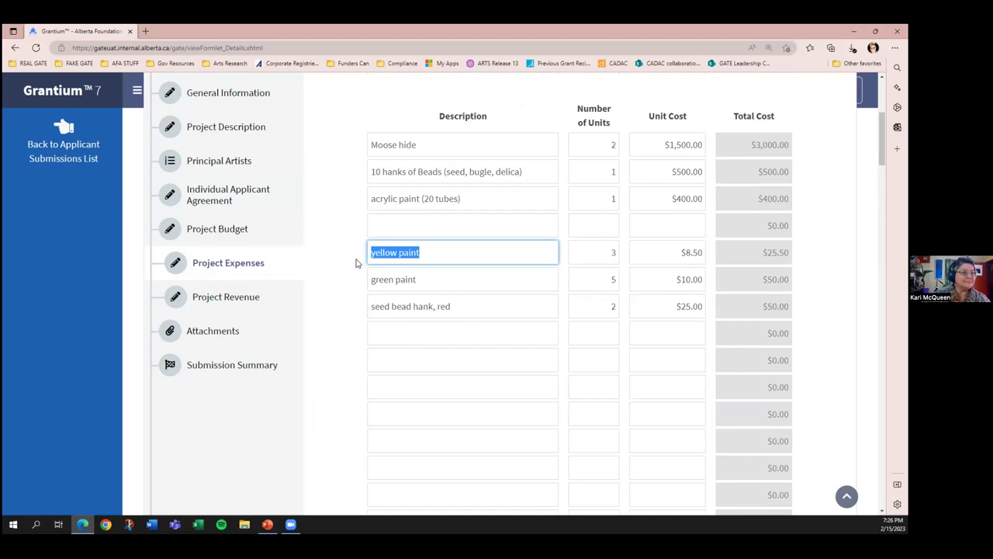
Step: Examine the Materials and Supplies lines and the Protocol and Elder Fees expenses under Expense Type 2
{"action": "scroll", "coordinate": [356, 260], "scroll_direction": "up", "scroll_amount": 2}
{"action": "scroll", "coordinate": [484, 257], "scroll_direction": "down", "scroll_amount": 4}
{"action": "scroll", "coordinate": [484, 257], "scroll_direction": "down", "scroll_amount": 6}
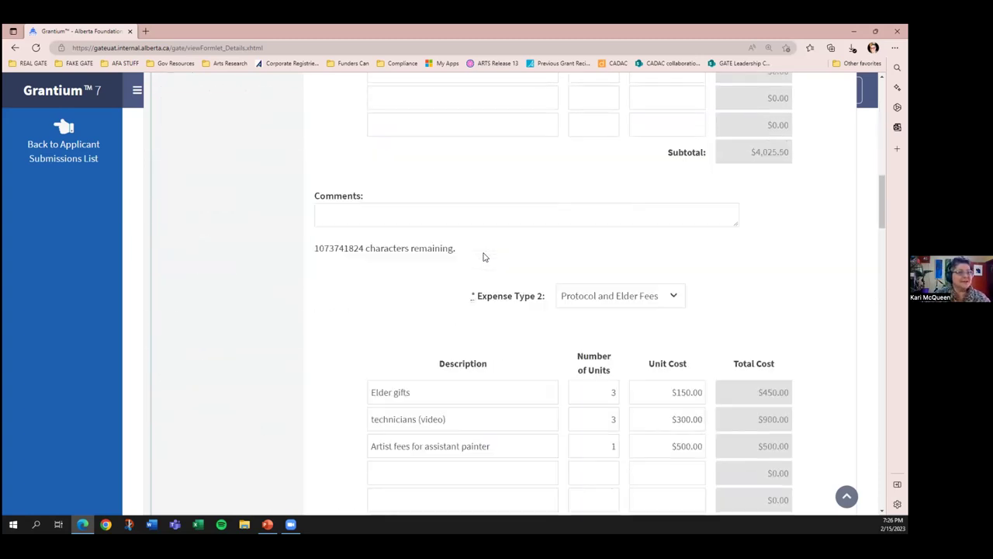
{"action": "scroll", "coordinate": [483, 255], "scroll_direction": "up", "scroll_amount": 5}
{"action": "scroll", "coordinate": [483, 255], "scroll_direction": "up", "scroll_amount": 3}
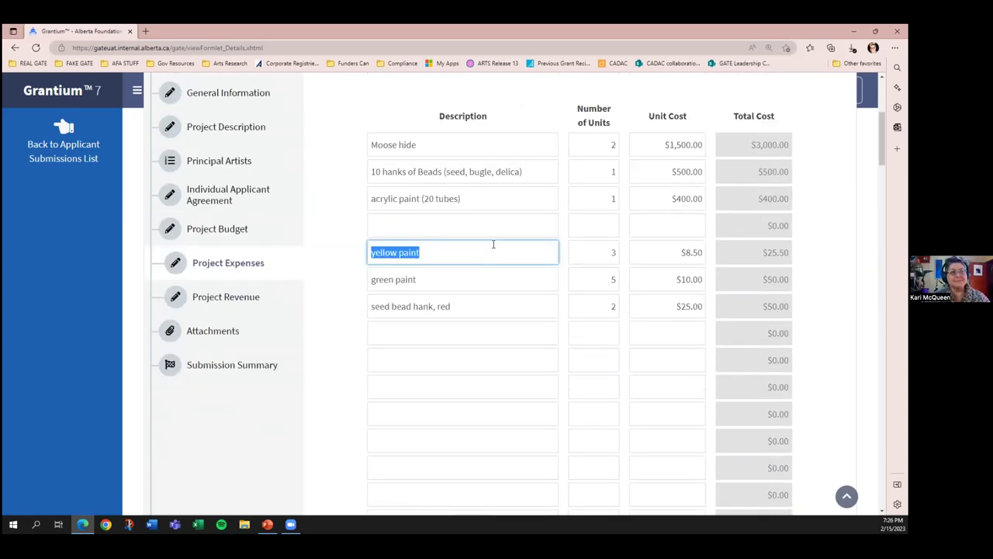
{"action": "scroll", "coordinate": [498, 239], "scroll_direction": "down", "scroll_amount": 8}
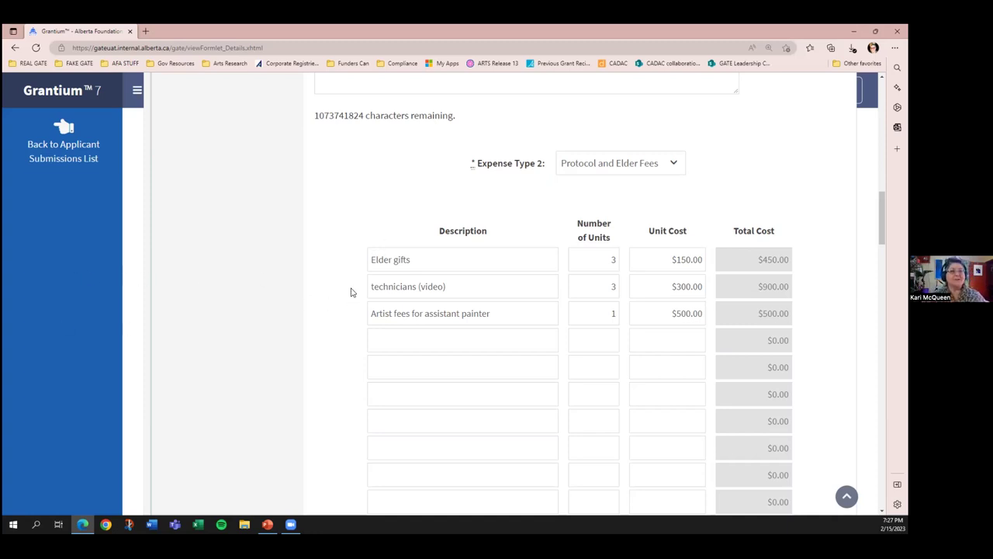
Step: Review the Subsistence expenses under Expense Type 3, highlighting the expense type name
{"action": "scroll", "coordinate": [302, 301], "scroll_direction": "down", "scroll_amount": 10}
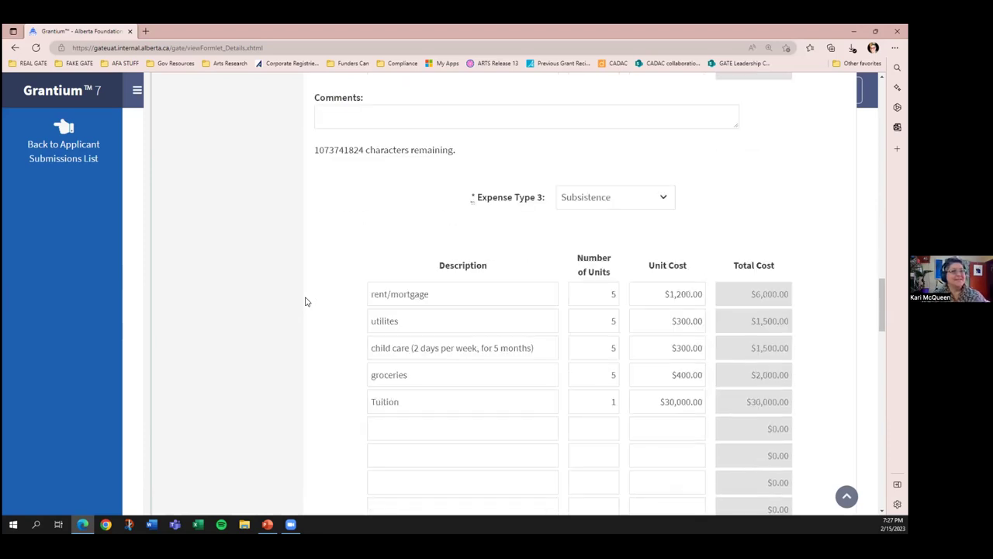
{"action": "scroll", "coordinate": [306, 301], "scroll_direction": "down", "scroll_amount": 2}
{"action": "scroll", "coordinate": [305, 298], "scroll_direction": "up", "scroll_amount": 1}
{"action": "scroll", "coordinate": [584, 167], "scroll_direction": "down", "scroll_amount": 1}
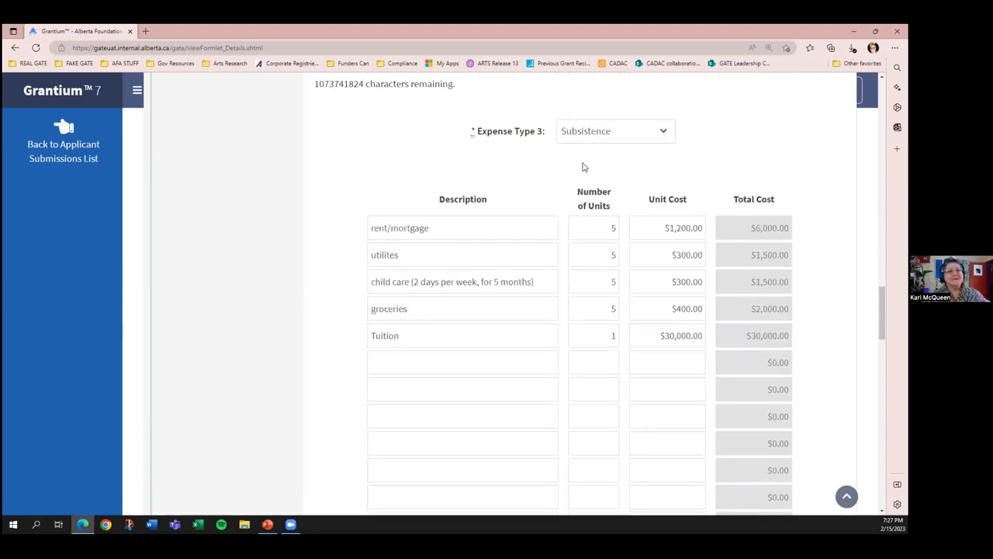
{"action": "left_click_drag", "start_coordinate": [612, 137], "coordinate": [531, 149]}
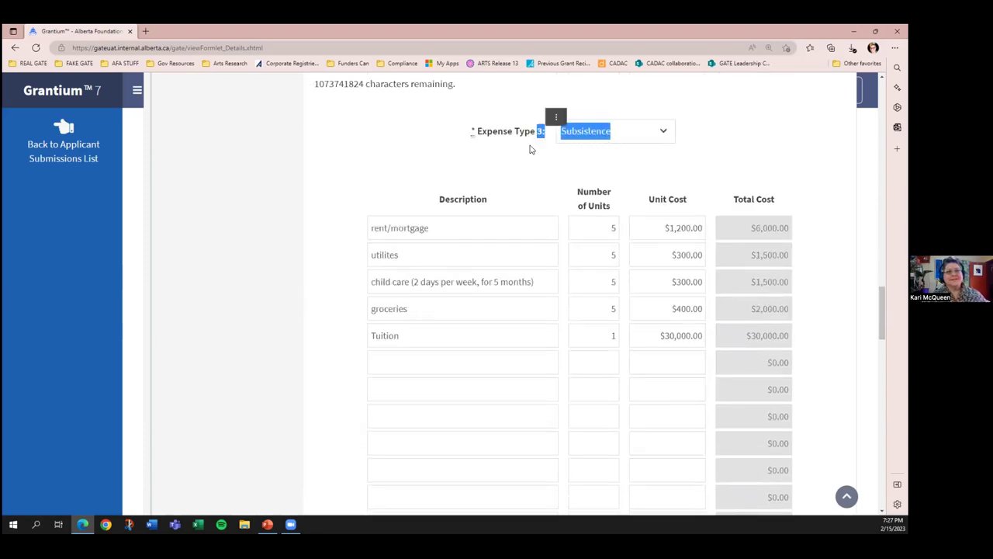
{"action": "left_click", "coordinate": [346, 166]}
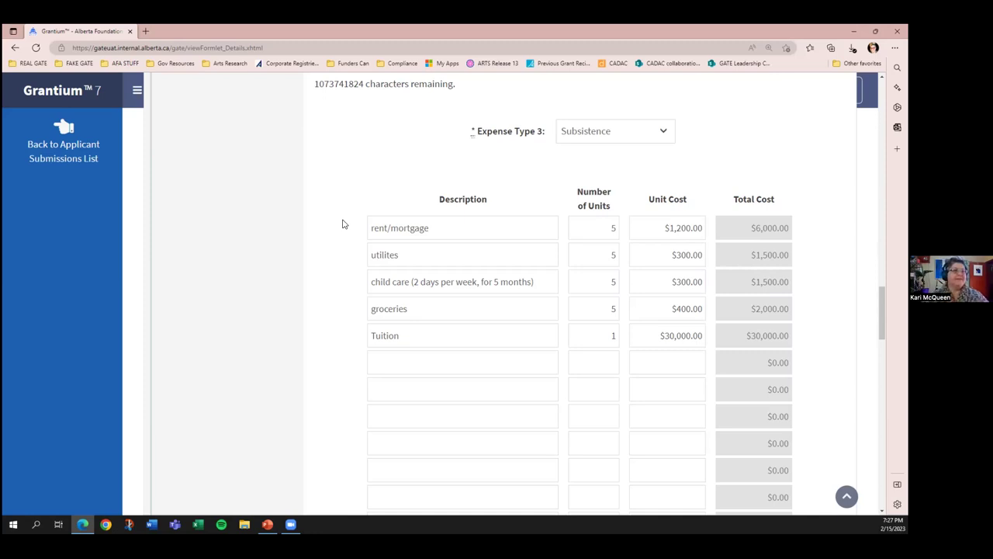
Step: Review the Research expenses under Expense Type 4 and highlight the Total Proposed Expenses amount
{"action": "scroll", "coordinate": [342, 224], "scroll_direction": "down", "scroll_amount": 8}
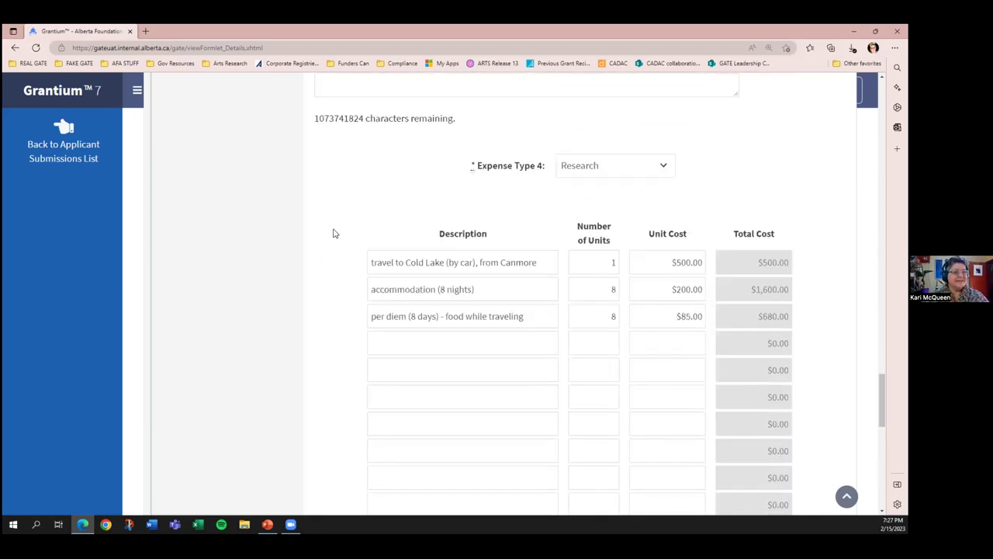
{"action": "scroll", "coordinate": [333, 233], "scroll_direction": "down", "scroll_amount": 1}
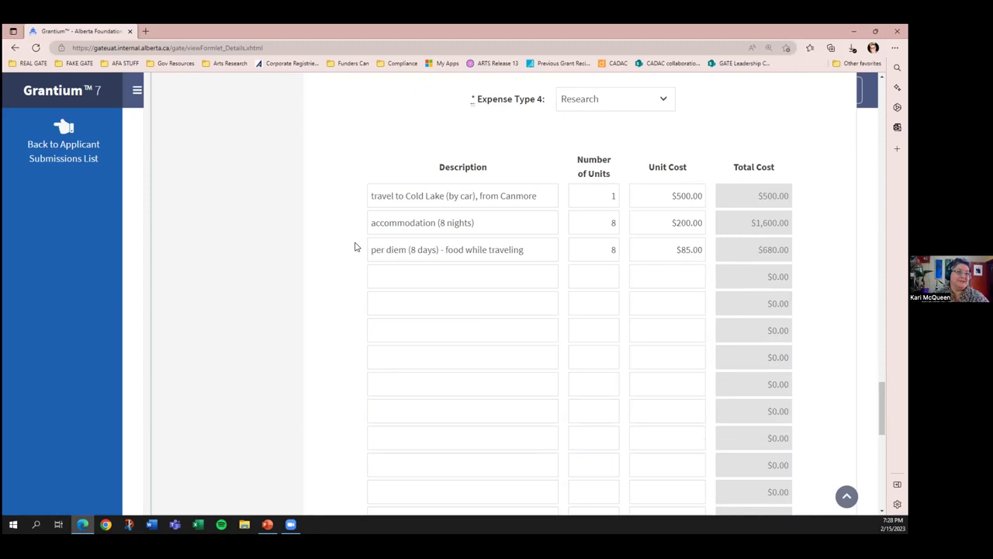
{"action": "scroll", "coordinate": [342, 263], "scroll_direction": "down", "scroll_amount": 10}
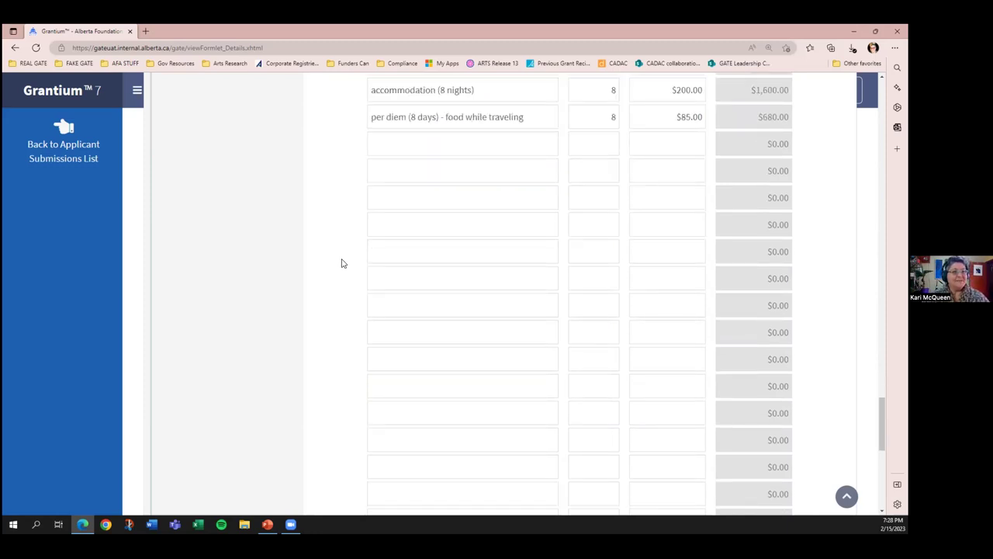
{"action": "triple_click", "coordinate": [643, 266]}
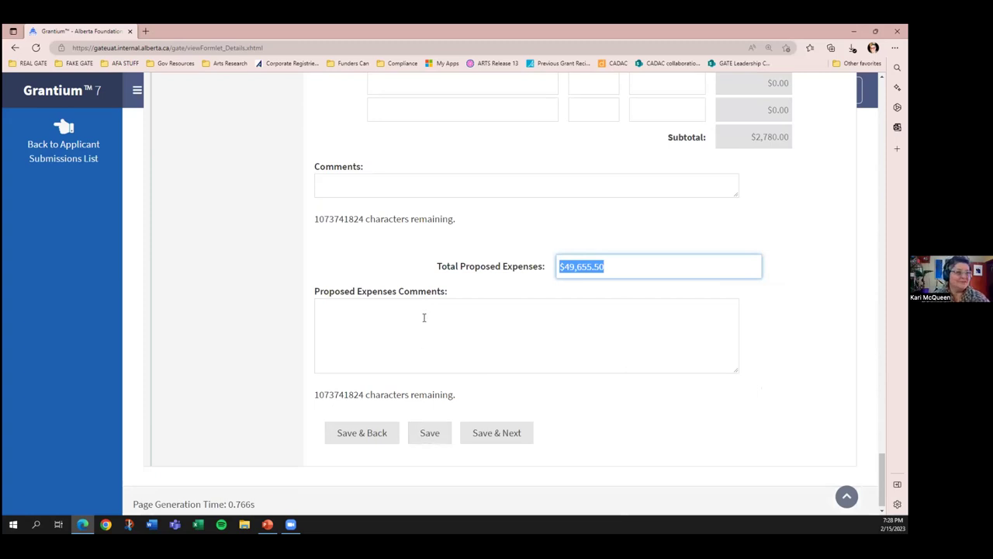
Step: Open the Project Revenue section of the application
{"action": "scroll", "coordinate": [423, 317], "scroll_direction": "up", "scroll_amount": 10}
{"action": "scroll", "coordinate": [424, 318], "scroll_direction": "up", "scroll_amount": 15}
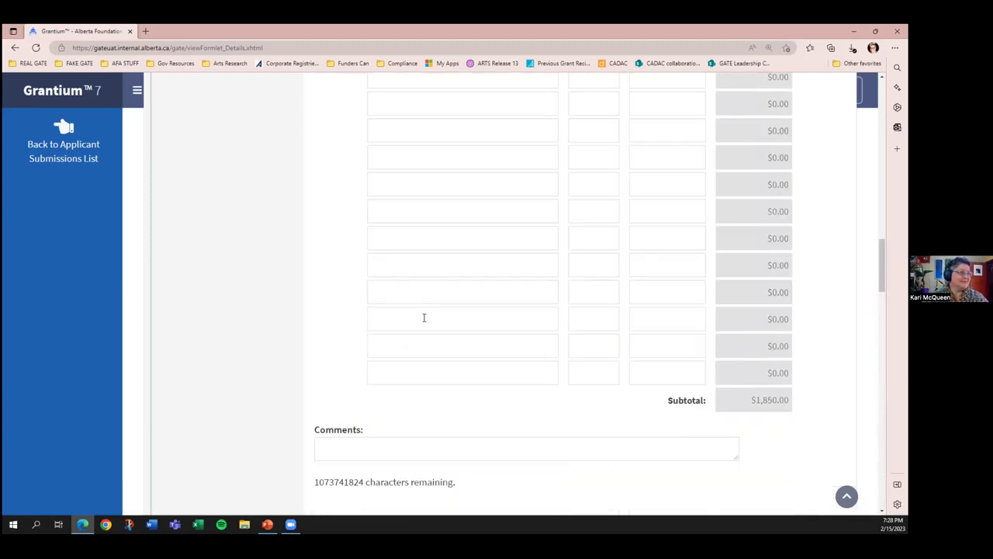
{"action": "scroll", "coordinate": [288, 321], "scroll_direction": "up", "scroll_amount": 3}
{"action": "scroll", "coordinate": [300, 346], "scroll_direction": "down", "scroll_amount": 3}
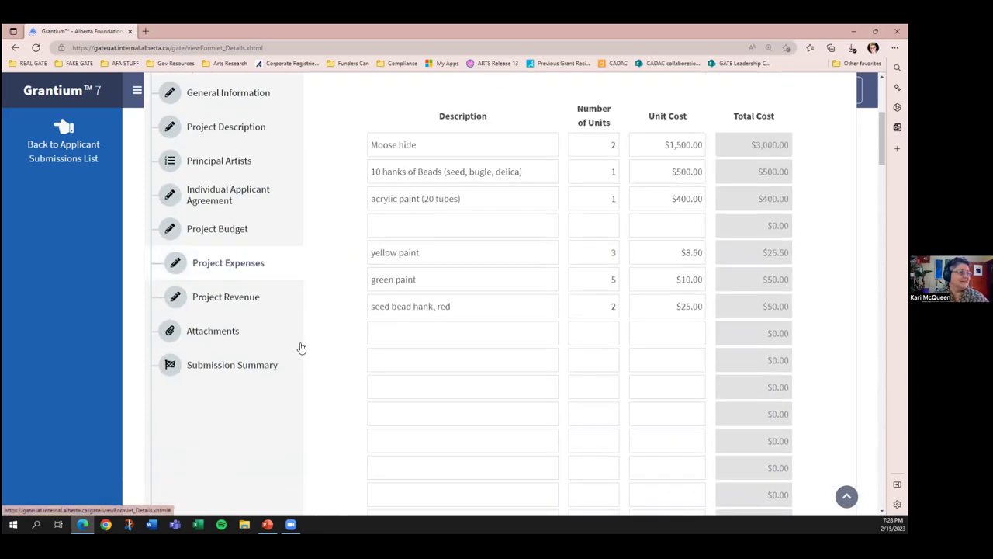
{"action": "left_click", "coordinate": [250, 295]}
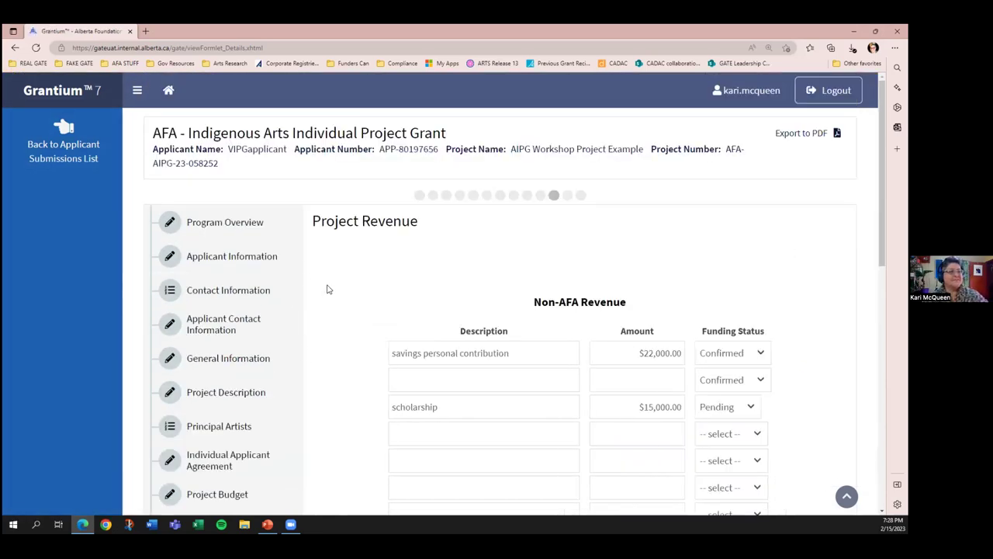
Step: Highlight the "savings personal contribution" description in the Non-AFA Revenue table
{"action": "scroll", "coordinate": [327, 288], "scroll_direction": "down", "scroll_amount": 3}
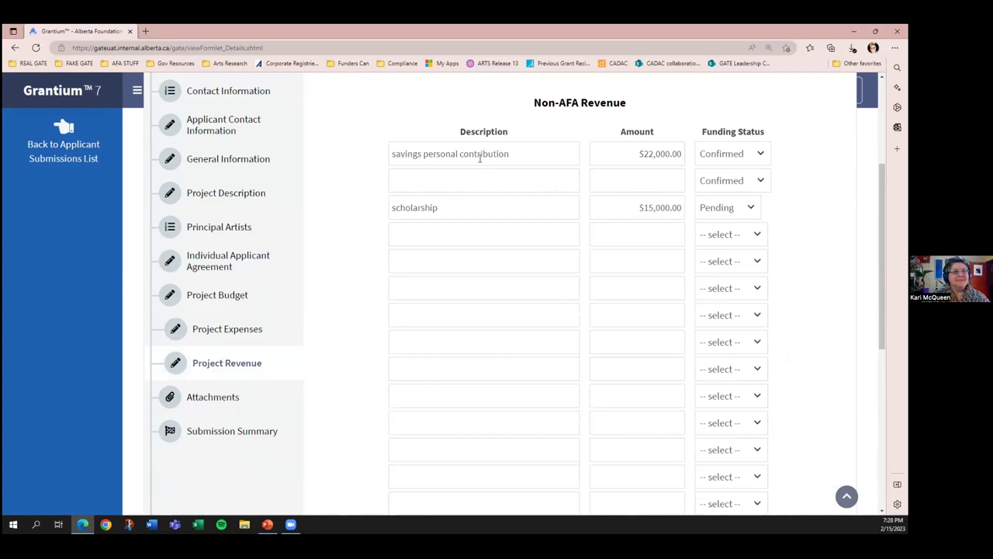
{"action": "left_click_drag", "start_coordinate": [428, 154], "coordinate": [576, 163]}
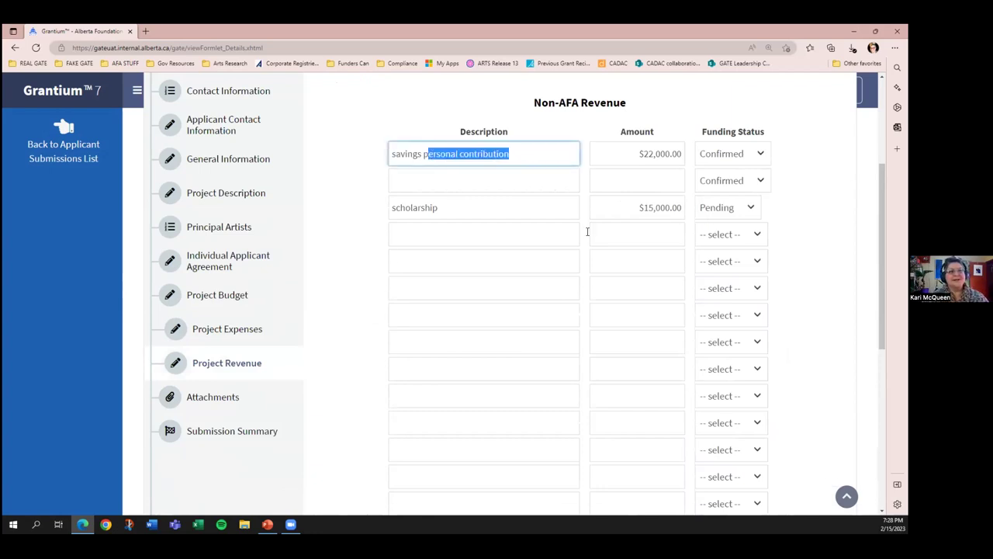
{"action": "left_click", "coordinate": [336, 237]}
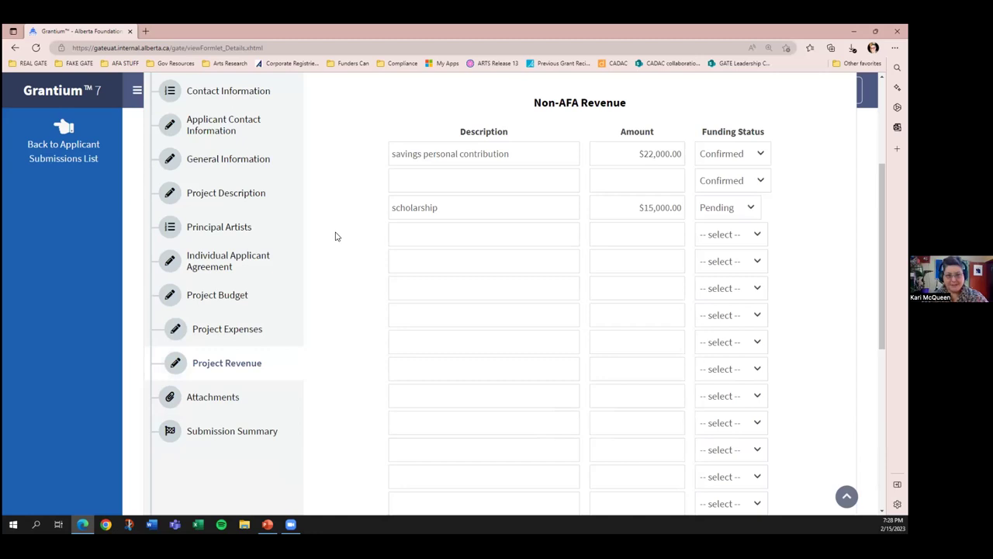
{"action": "left_click_drag", "start_coordinate": [523, 153], "coordinate": [372, 161]}
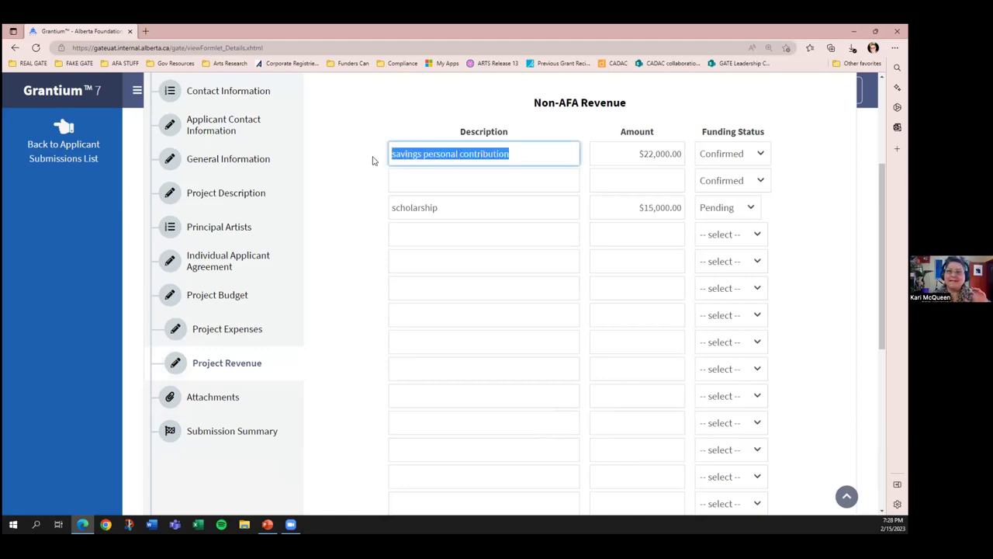
Step: Check the savings and scholarship amounts in Non-AFA Revenue against the revenue total and the grant amount requested
{"action": "scroll", "coordinate": [348, 252], "scroll_direction": "down", "scroll_amount": 5}
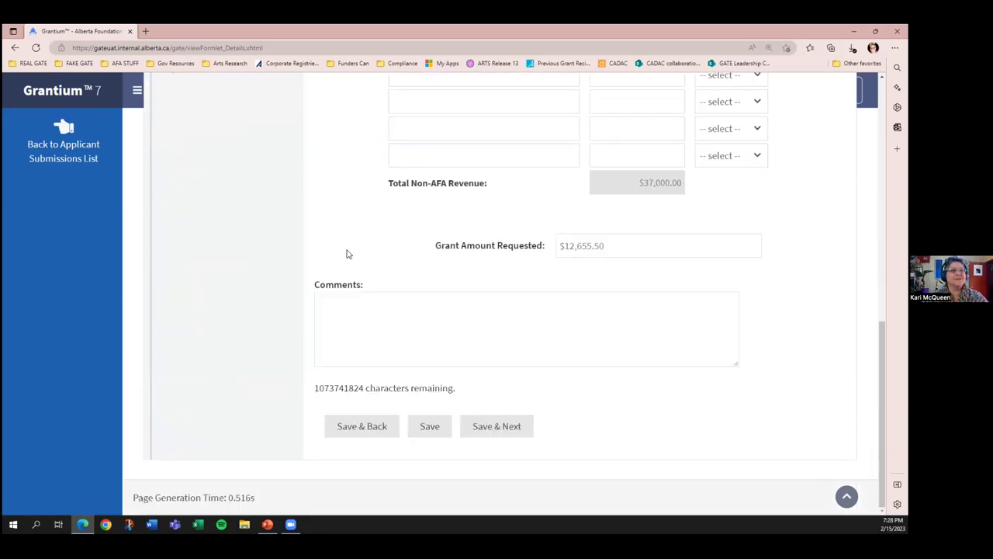
{"action": "scroll", "coordinate": [348, 253], "scroll_direction": "up", "scroll_amount": 10}
{"action": "left_click", "coordinate": [634, 176]}
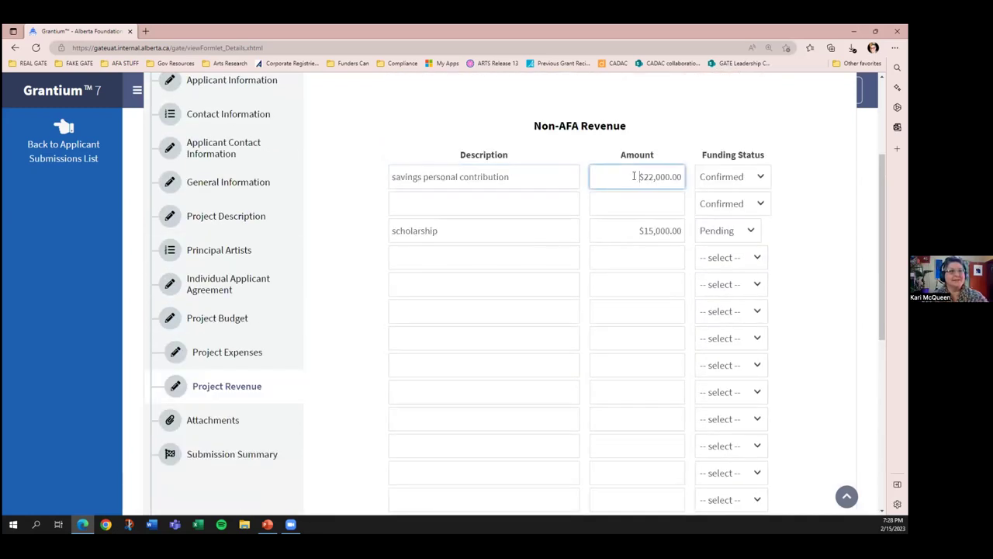
{"action": "left_click_drag", "start_coordinate": [643, 222], "coordinate": [682, 231]}
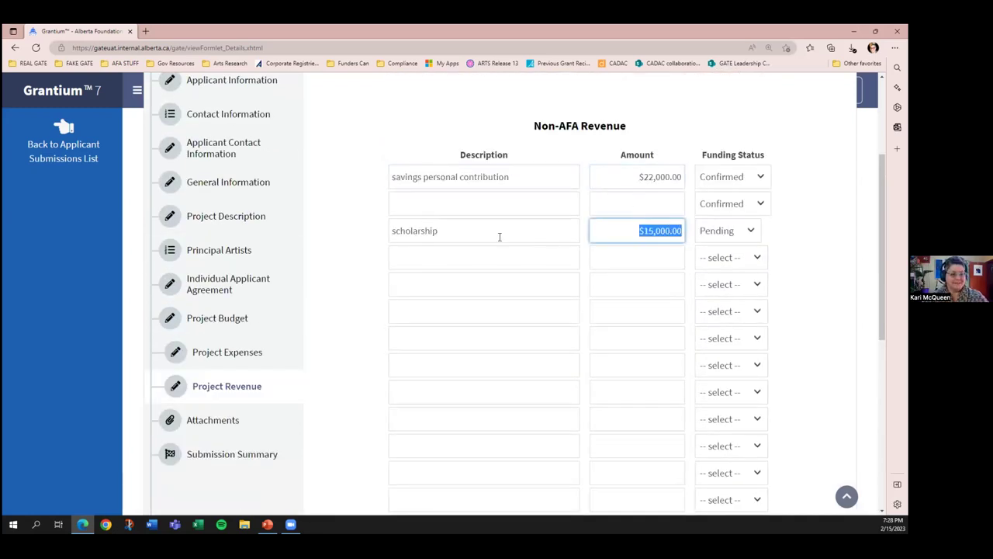
{"action": "key", "text": "BackSpace"}
{"action": "left_click", "coordinate": [375, 217]}
{"action": "scroll", "coordinate": [360, 259], "scroll_direction": "down", "scroll_amount": 3}
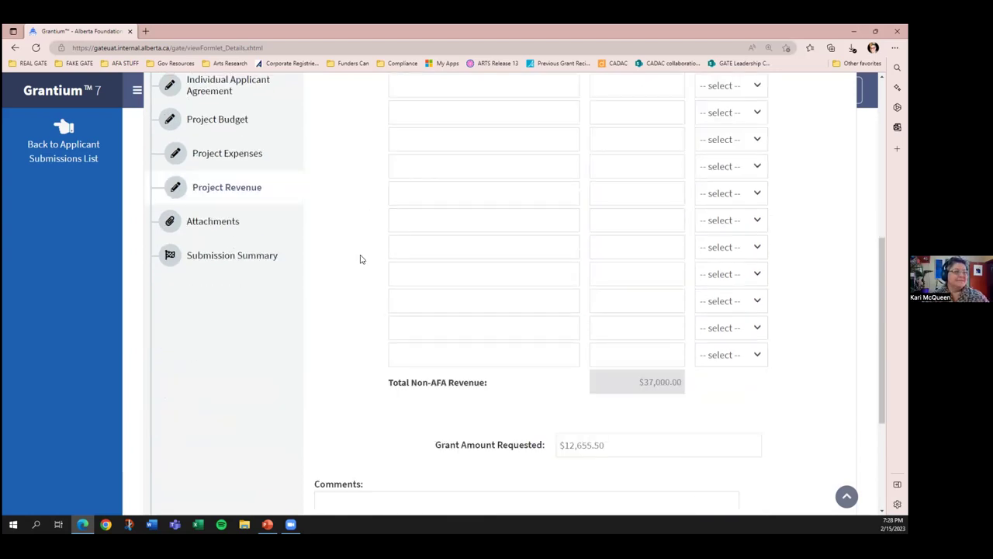
Step: Save the Project Revenue section, then highlight the Grant Amount Requested and check it against the Non-AFA Revenue entries
{"action": "scroll", "coordinate": [360, 259], "scroll_direction": "down", "scroll_amount": 2}
{"action": "left_click", "coordinate": [429, 492]}
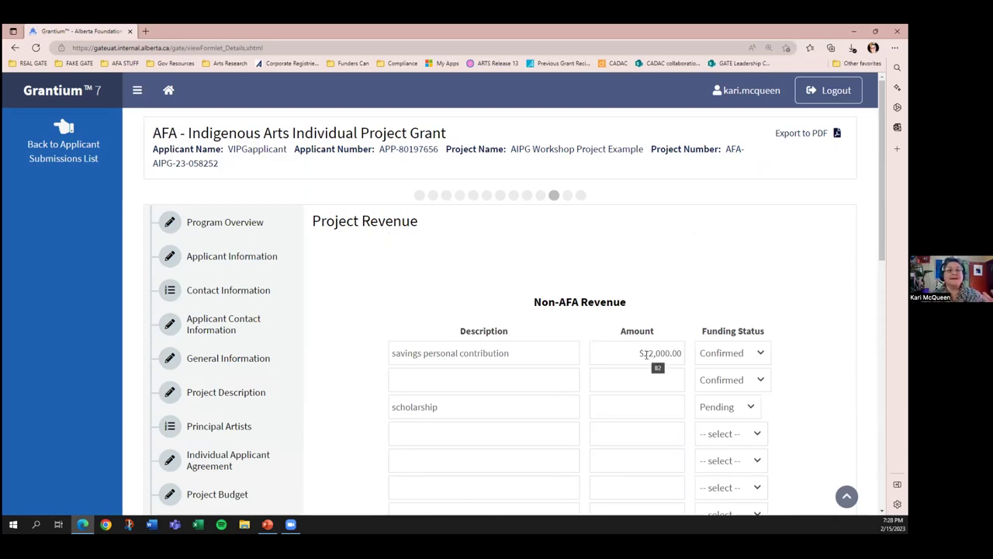
{"action": "scroll", "coordinate": [556, 302], "scroll_direction": "down", "scroll_amount": 6}
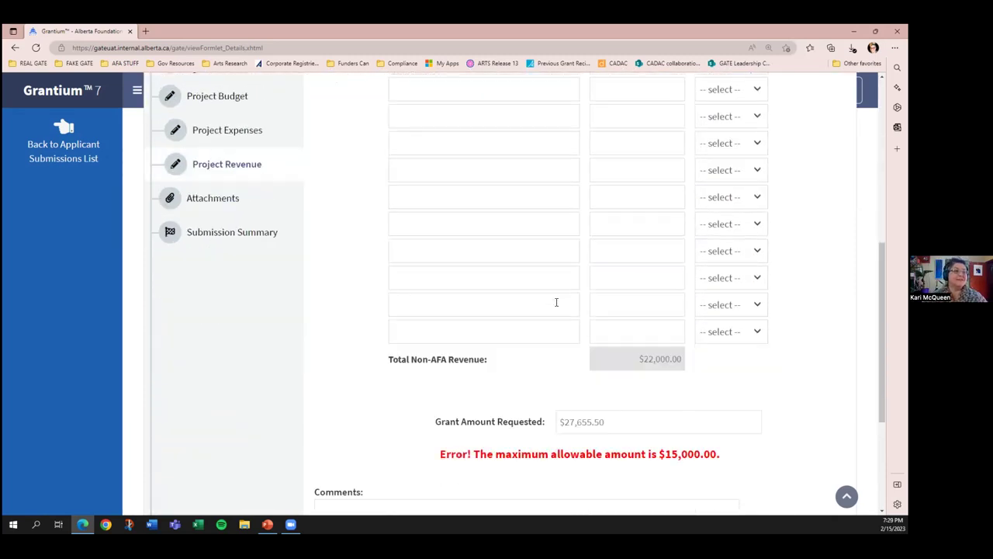
{"action": "left_click", "coordinate": [618, 296]}
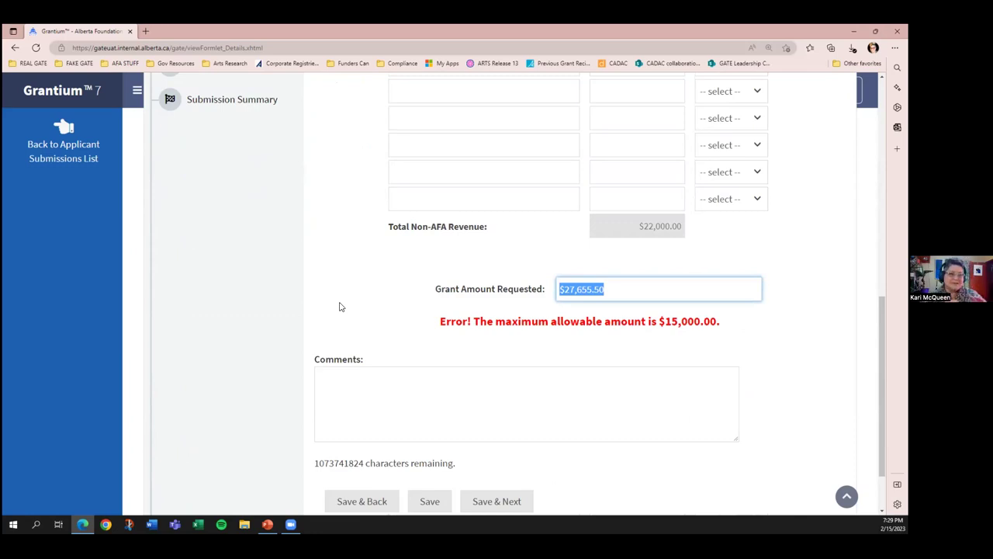
{"action": "scroll", "coordinate": [339, 307], "scroll_direction": "up", "scroll_amount": 5}
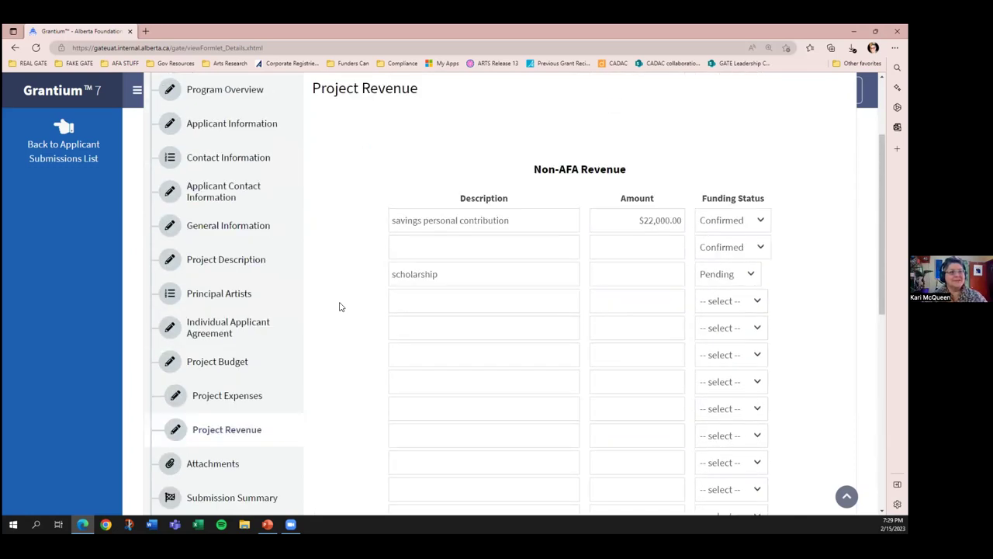
{"action": "scroll", "coordinate": [317, 282], "scroll_direction": "down", "scroll_amount": 1}
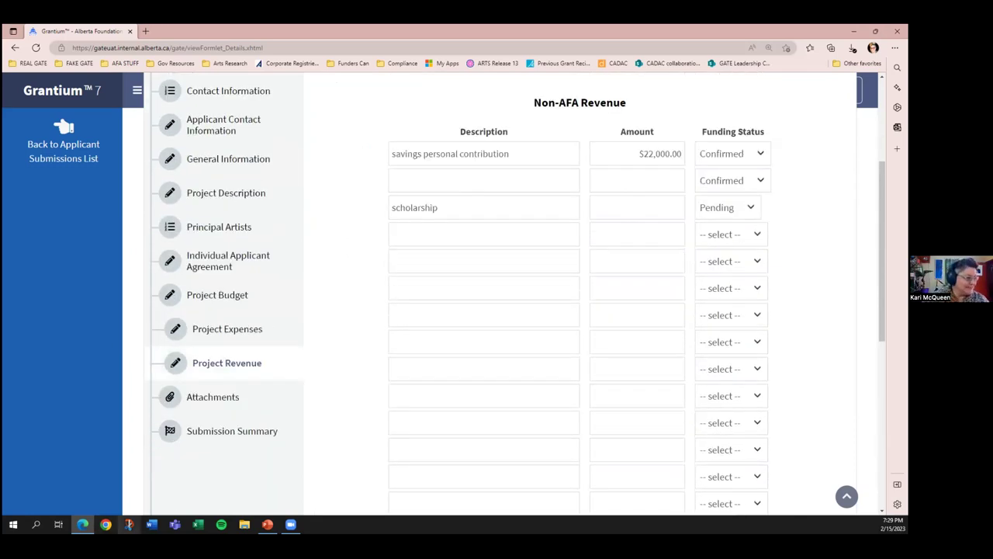
Step: Switch to the PowerPoint workshop deck and start the slide show from "The Project Grant Budget (GATE)" slide
{"action": "left_click", "coordinate": [267, 523]}
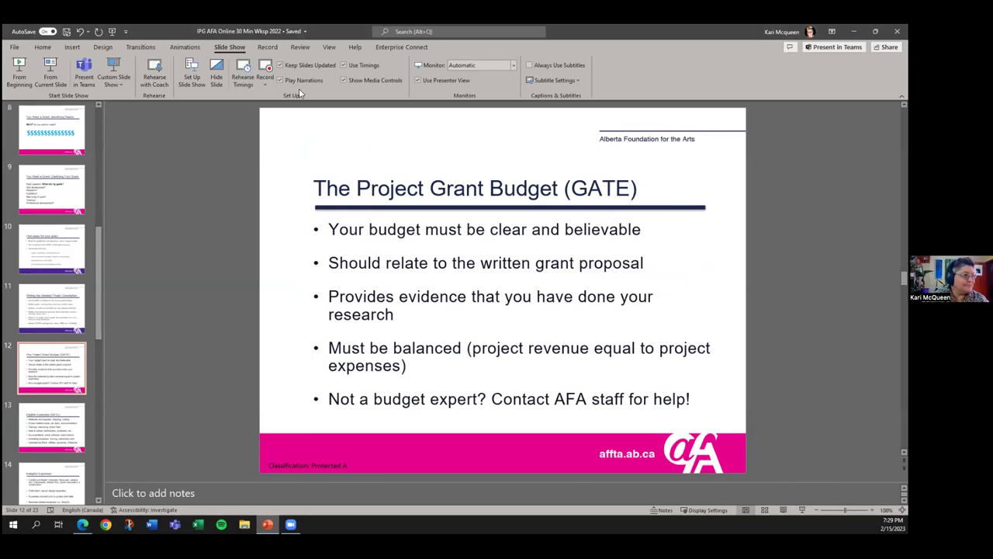
{"action": "left_click", "coordinate": [50, 77]}
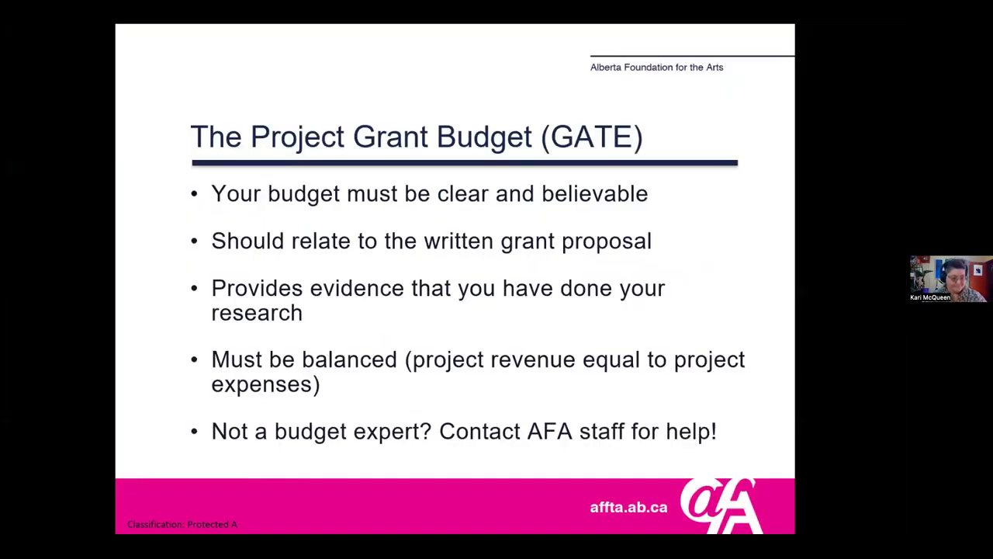